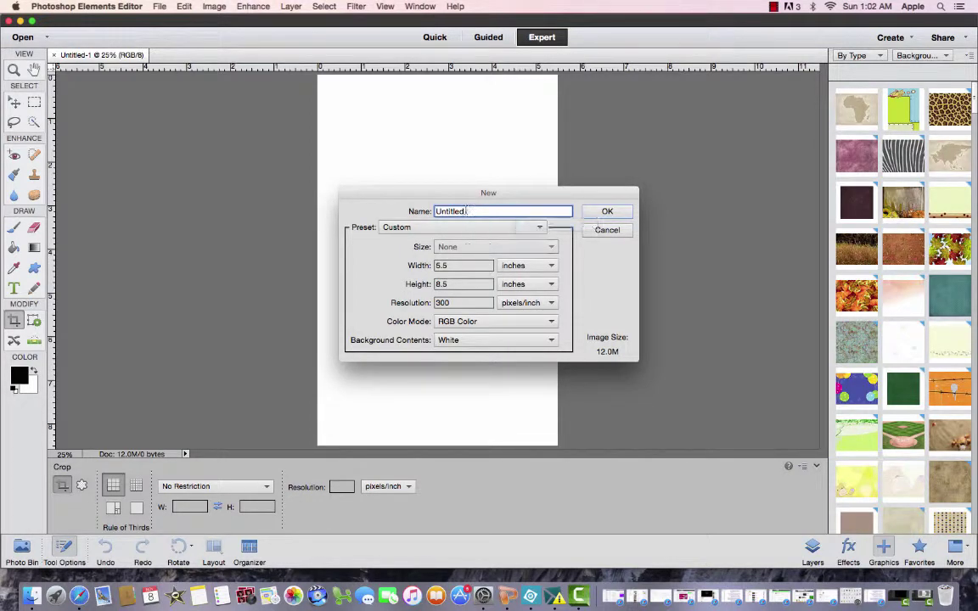
Create a blank document named 'Book Cover', 5.5 × 8.5 inches at 300 pixels/inch
double_click(441, 211)
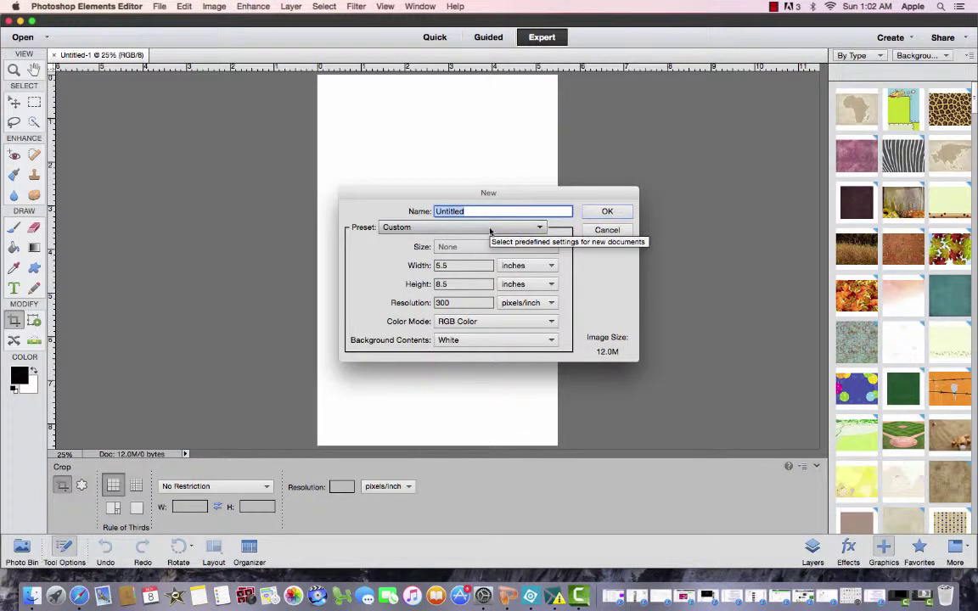
text(Boo)
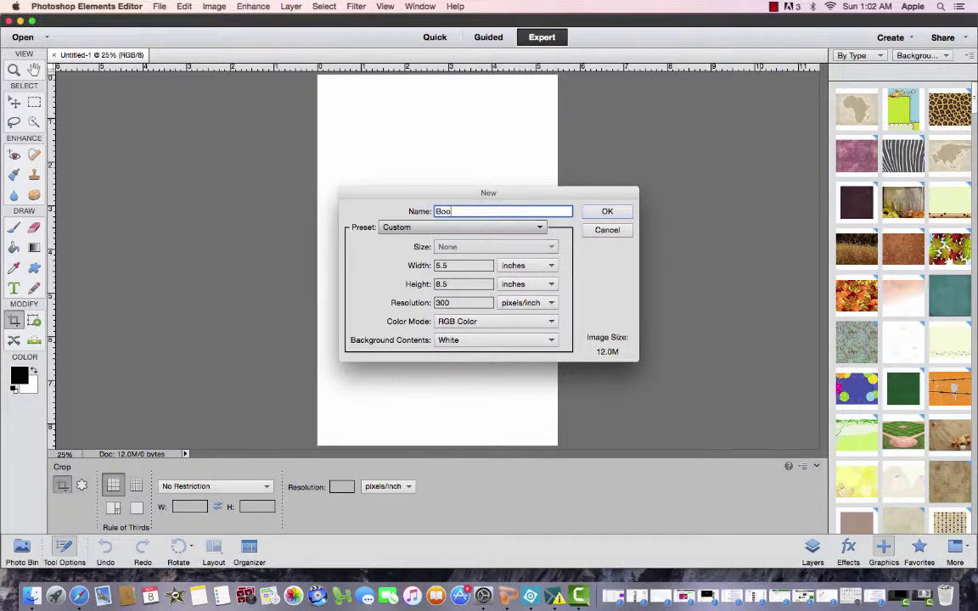
text(k Cover)
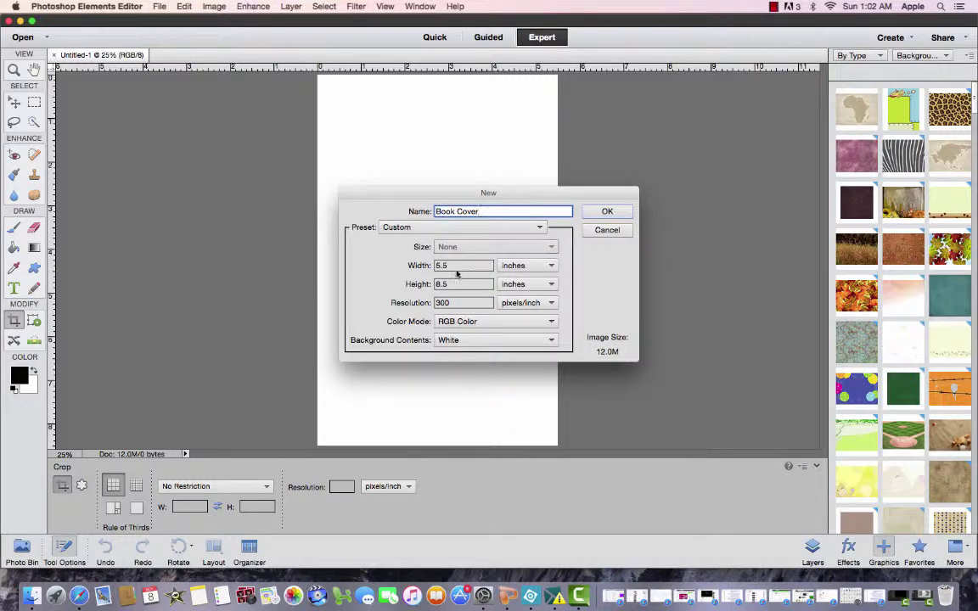
click(463, 266)
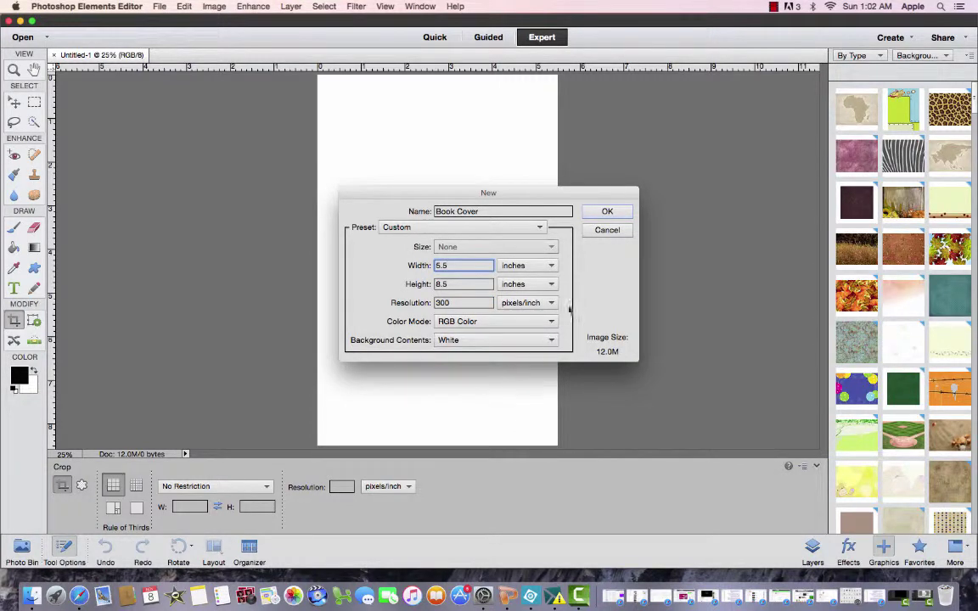
click(608, 212)
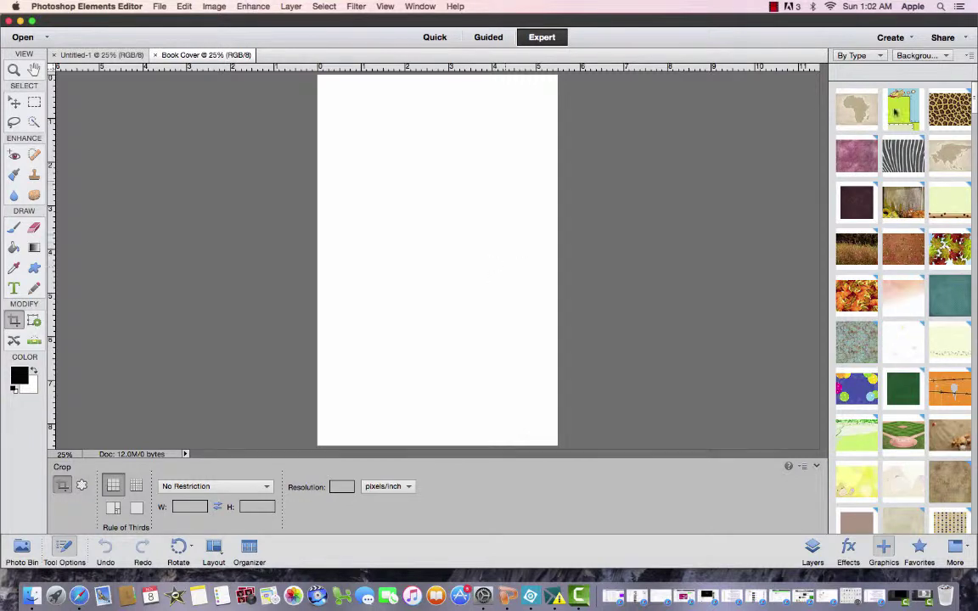
Fill the cover with the dark red, diagonally streaked texture from the Graphics backgrounds
click(975, 125)
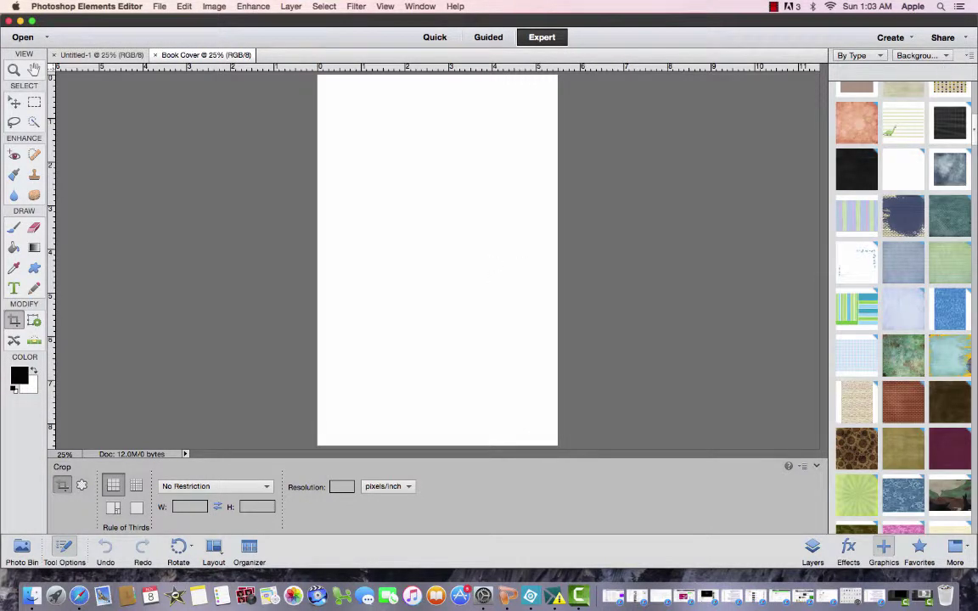
click(974, 316)
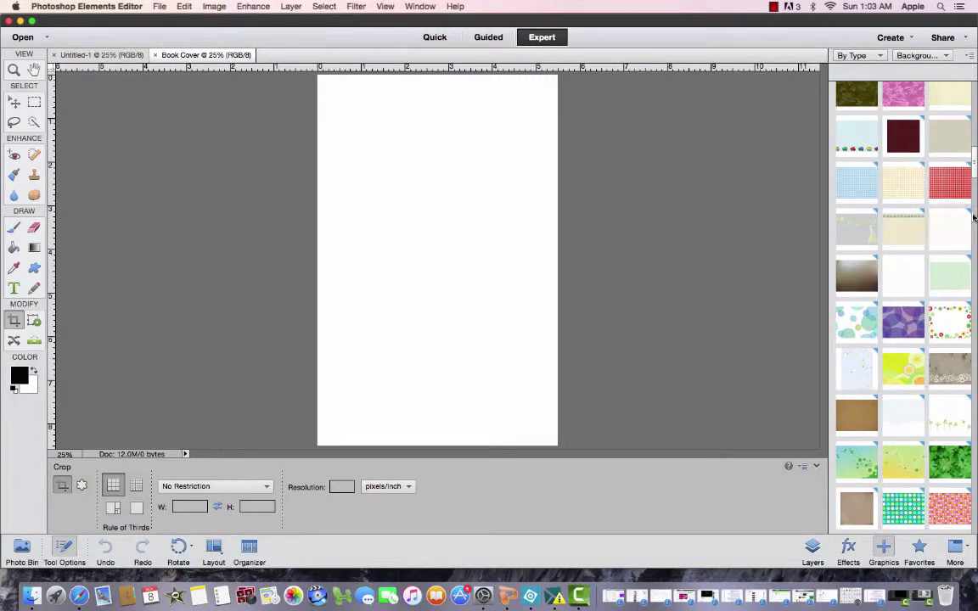
click(975, 185)
drag(975, 196, 974, 351)
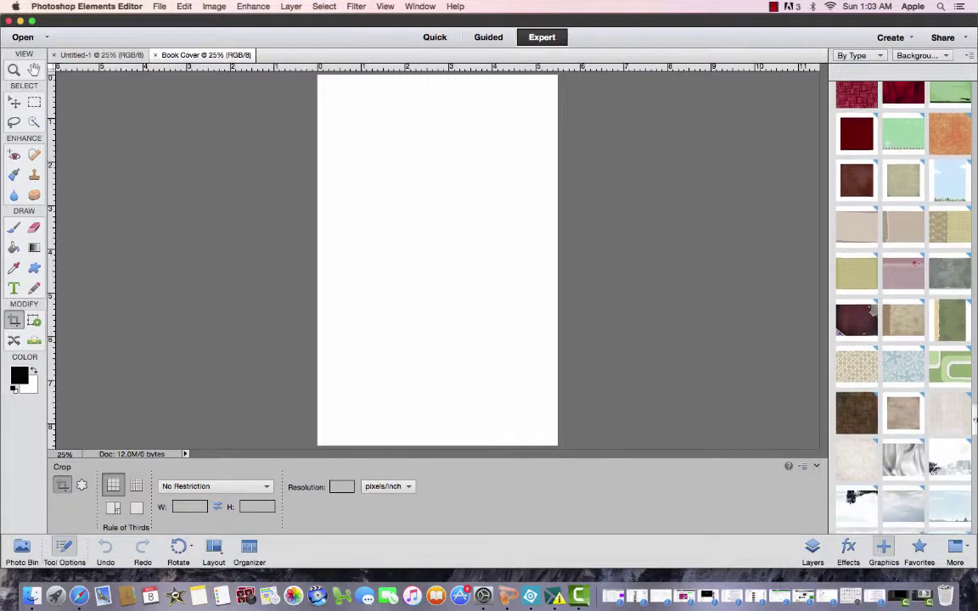
drag(974, 417, 974, 518)
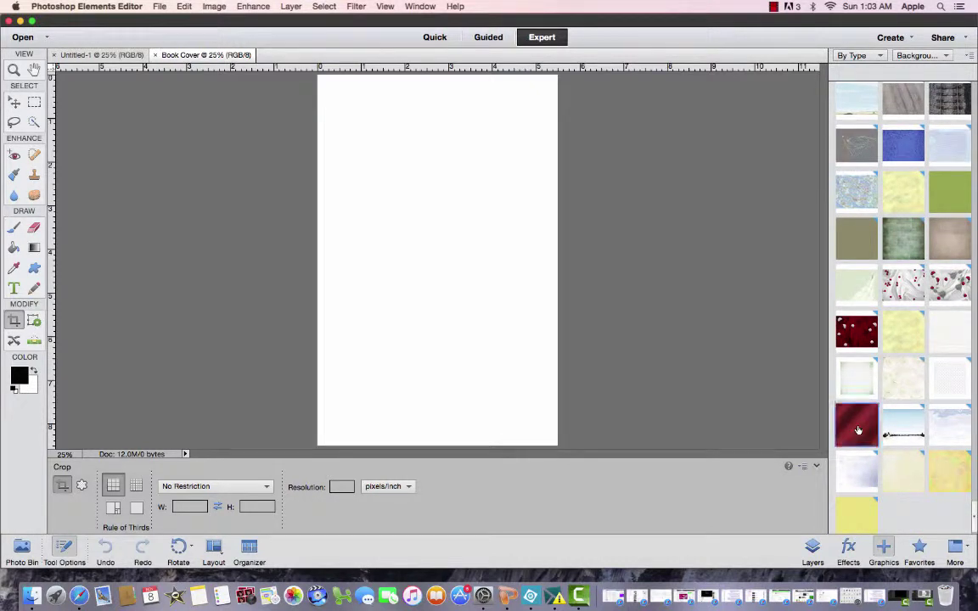
drag(858, 431, 639, 249)
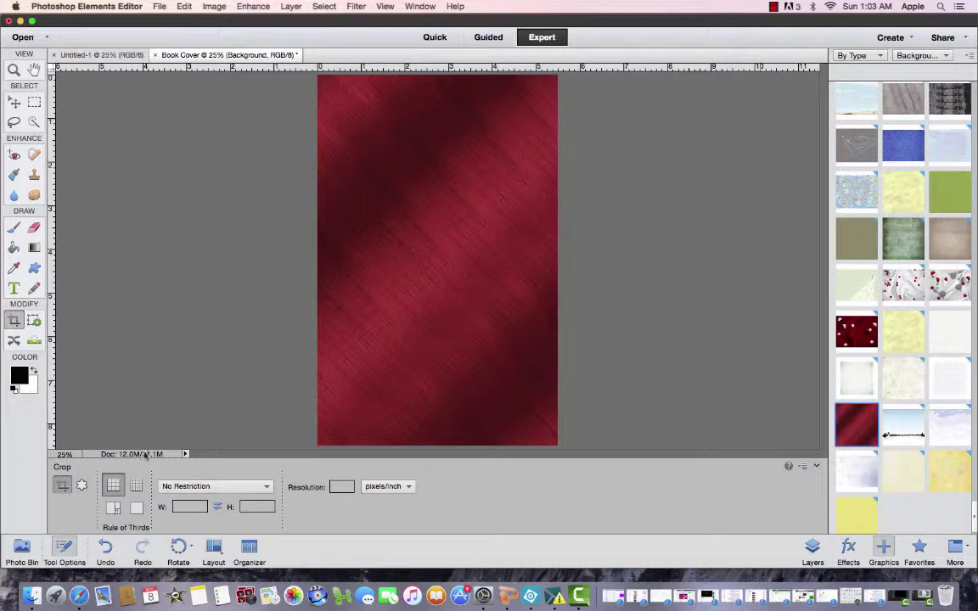
Draw a Horizontal Type text box across the top of the cover
click(15, 289)
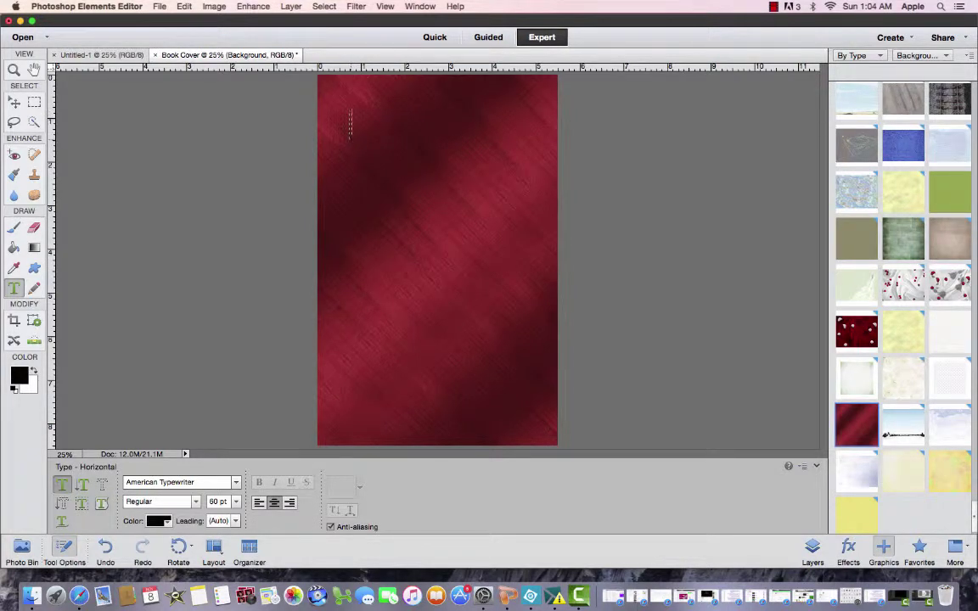
drag(384, 140, 533, 163)
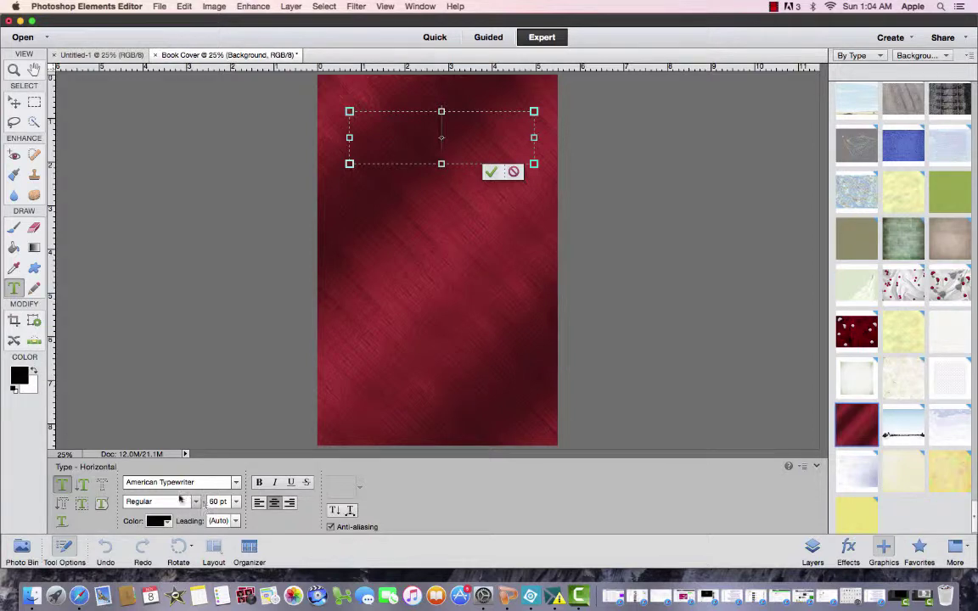
Set the type to Arial in white and place the cursor in the text box
click(236, 484)
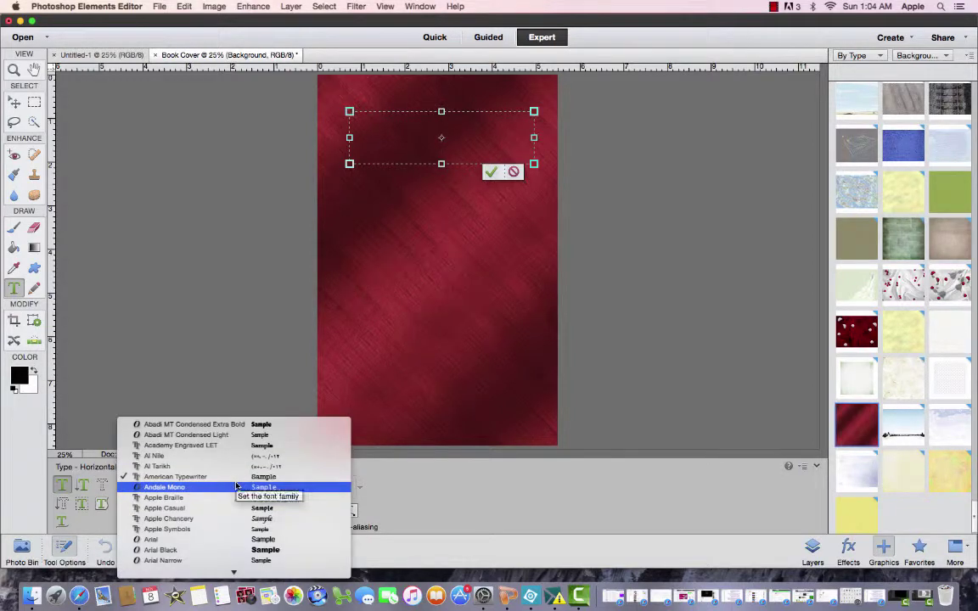
click(206, 543)
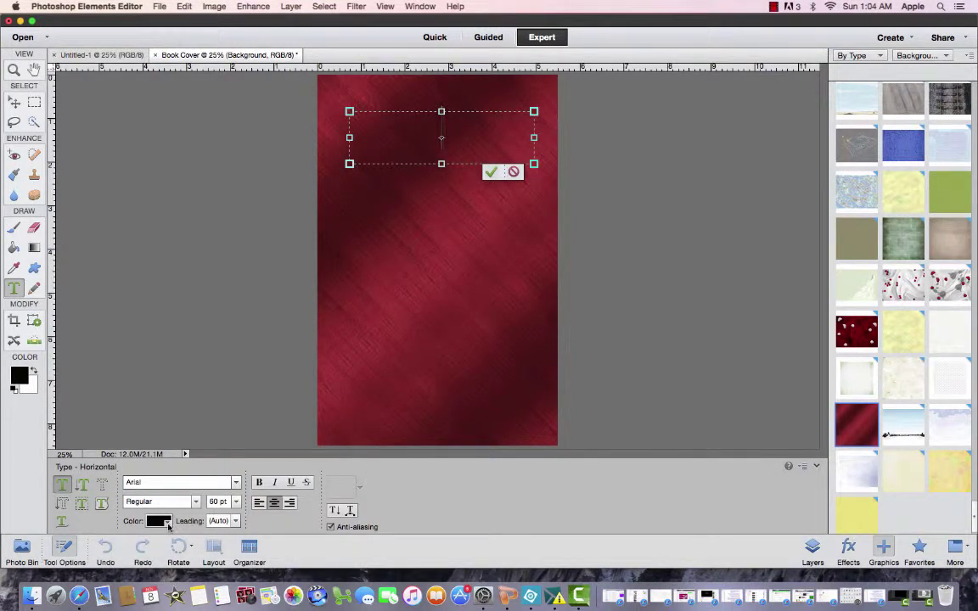
click(166, 523)
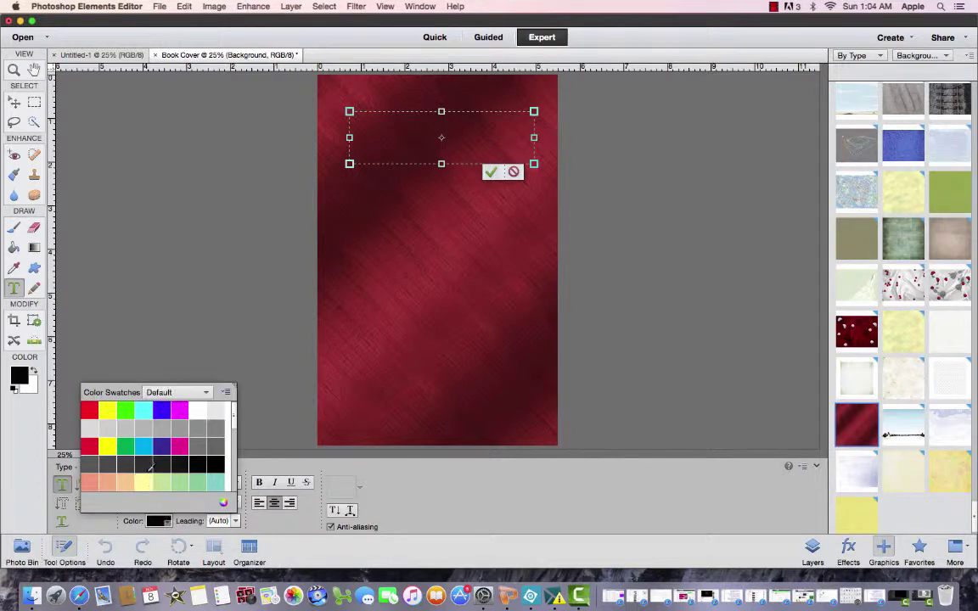
click(195, 414)
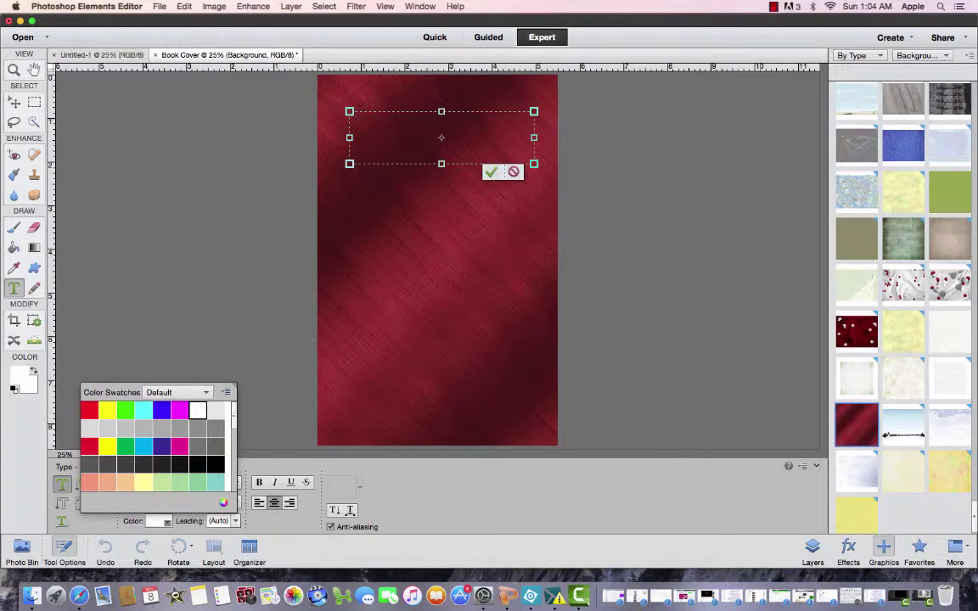
click(384, 132)
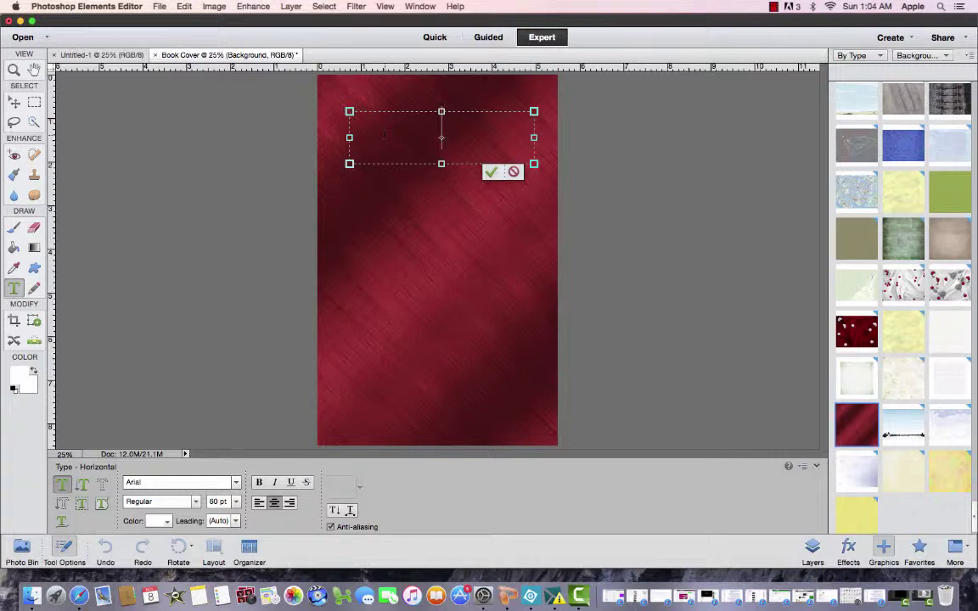
Type the title 'The', 'Prudent' and 'Student' on separate lines
text(The)
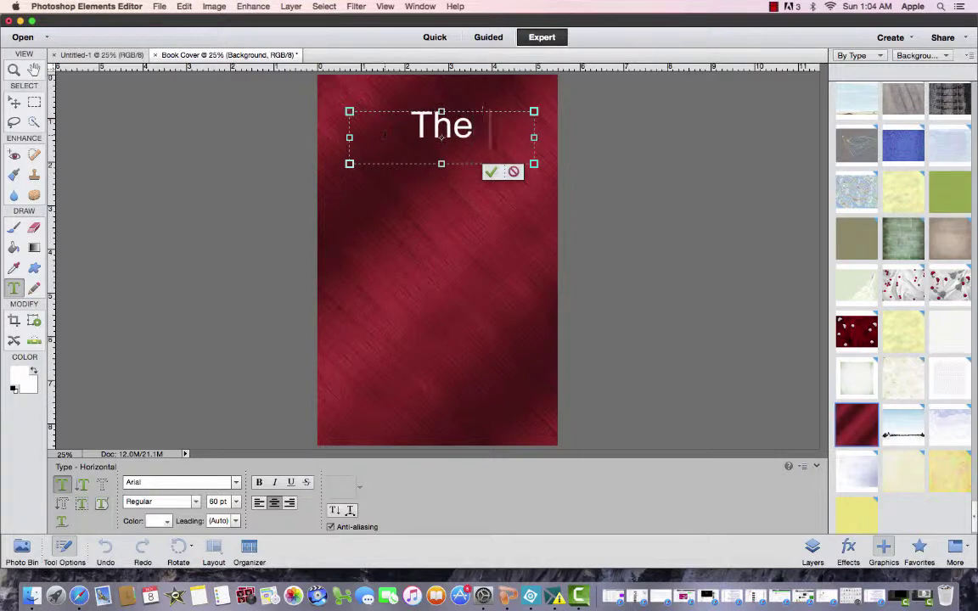
text( Prude)
key(BackSpace)
key(BackSpace)
key(BackSpace)
key(BackSpace)
key(BackSpace)
key(BackSpace)
key(Return)
key(Return)
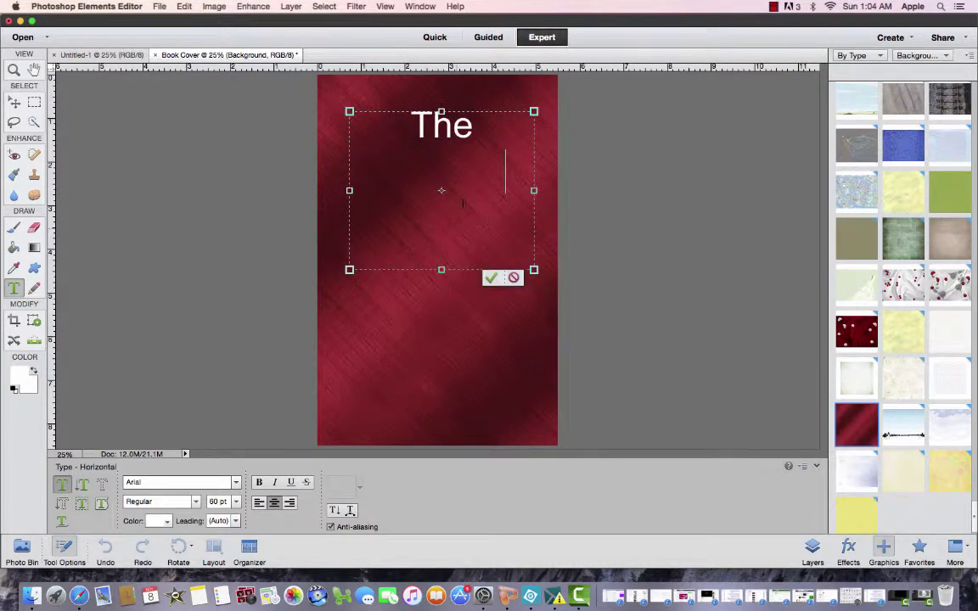
text(Prudent)
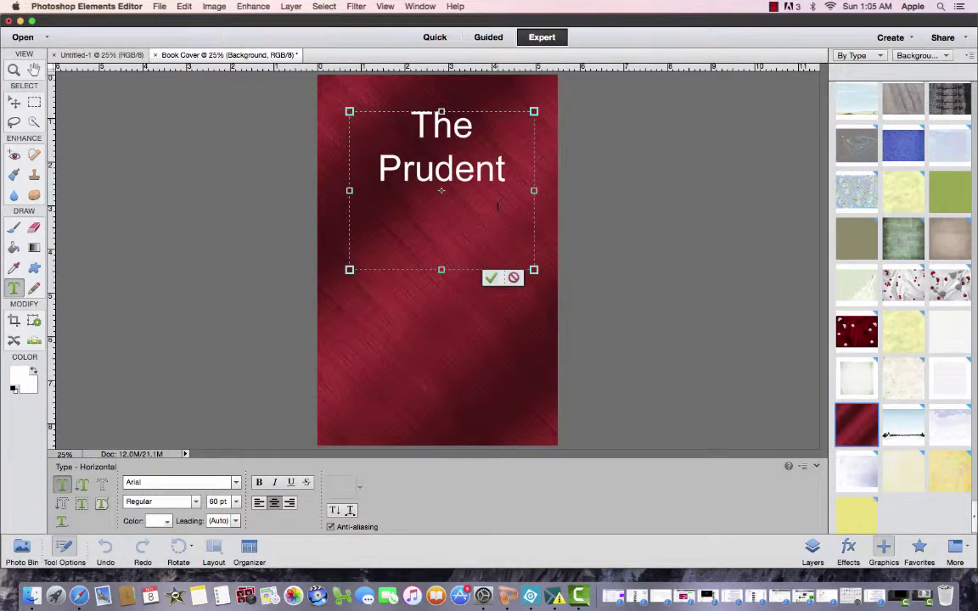
key(Return)
key(Return)
text(Student)
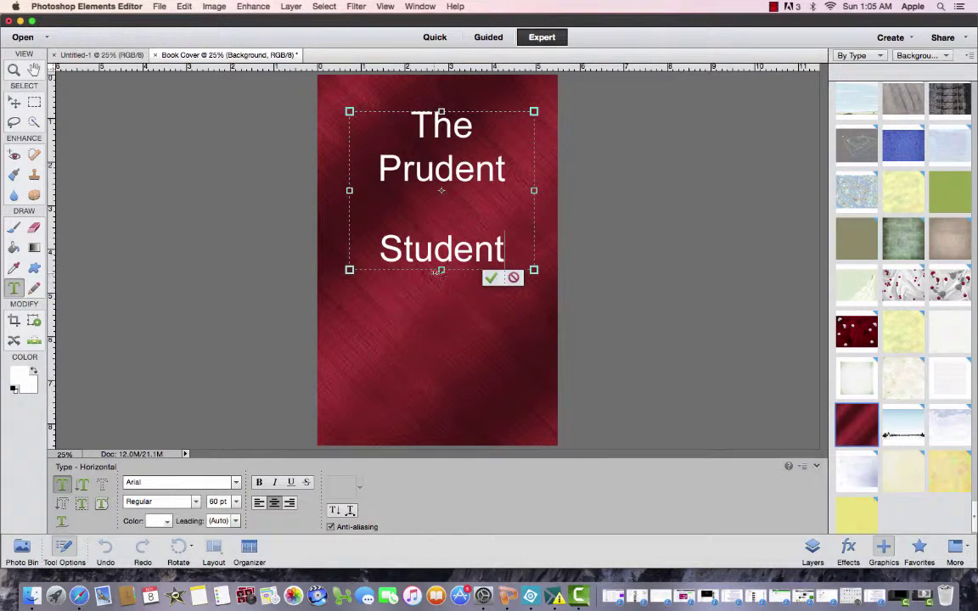
Resize the text box so the title re-centres and all three lines show
click(434, 248)
drag(550, 119, 516, 151)
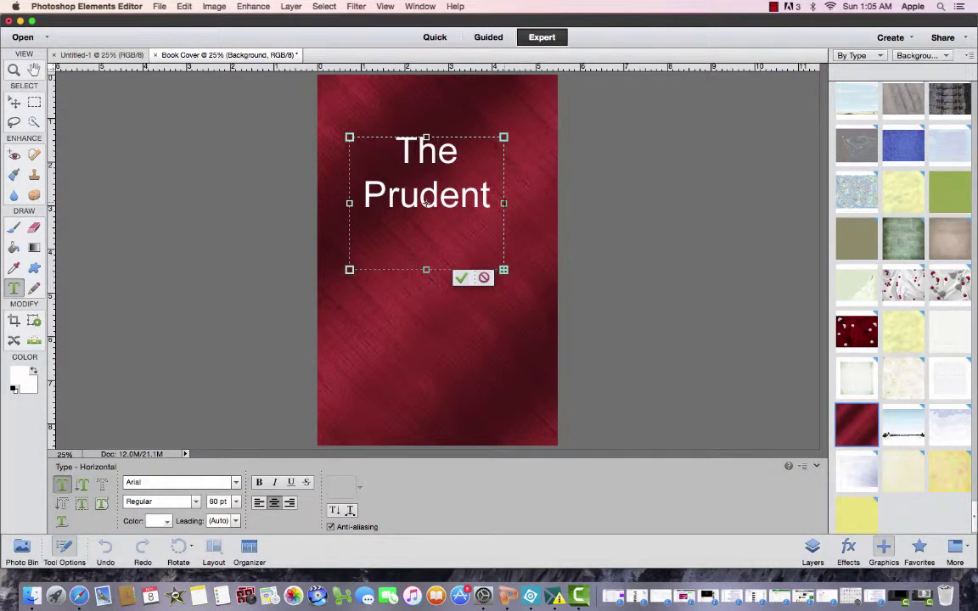
drag(506, 204, 540, 204)
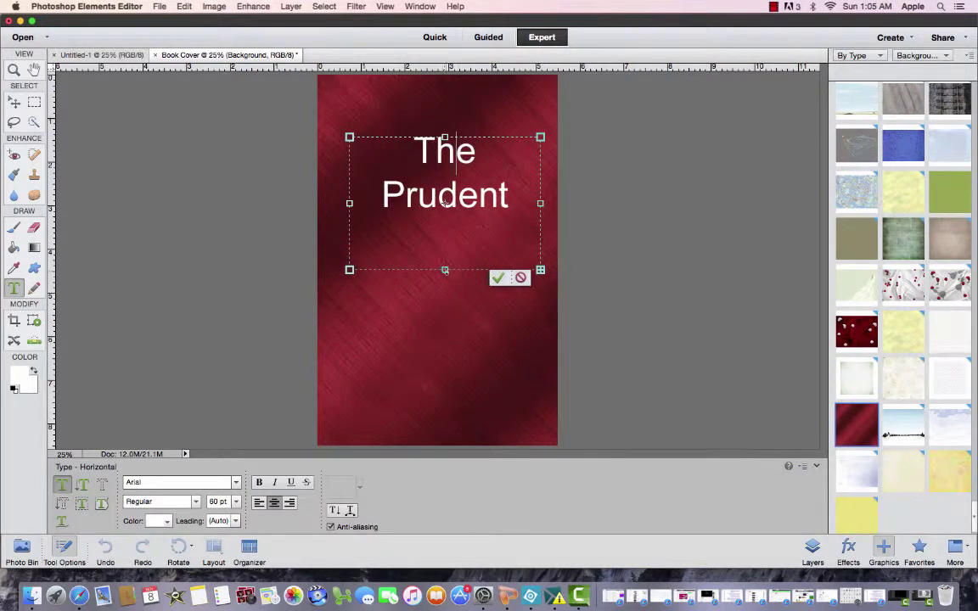
drag(445, 270, 447, 352)
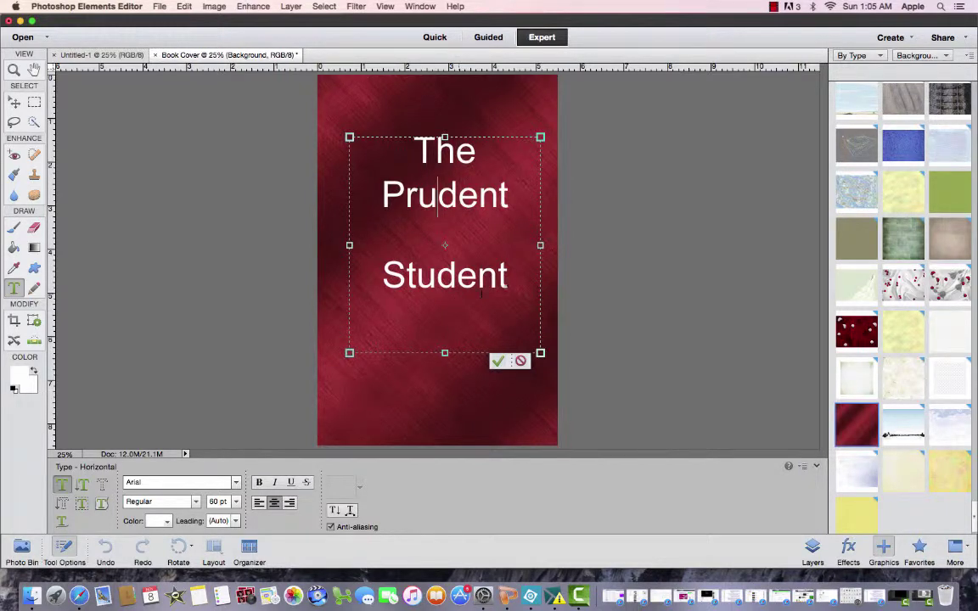
click(508, 275)
Select the whole title and change its font size, trying 18 pt first
drag(508, 275, 399, 150)
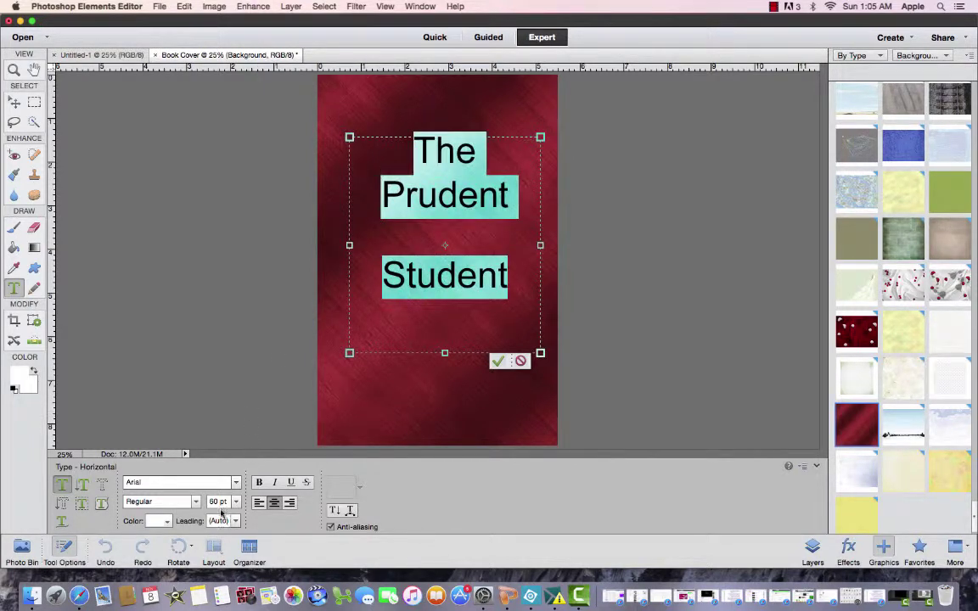
click(236, 502)
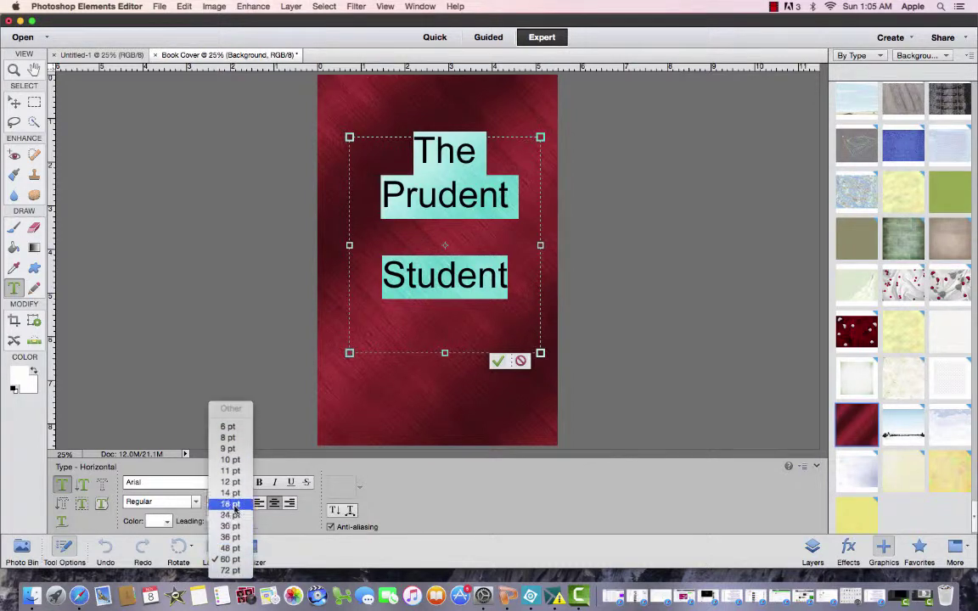
click(229, 505)
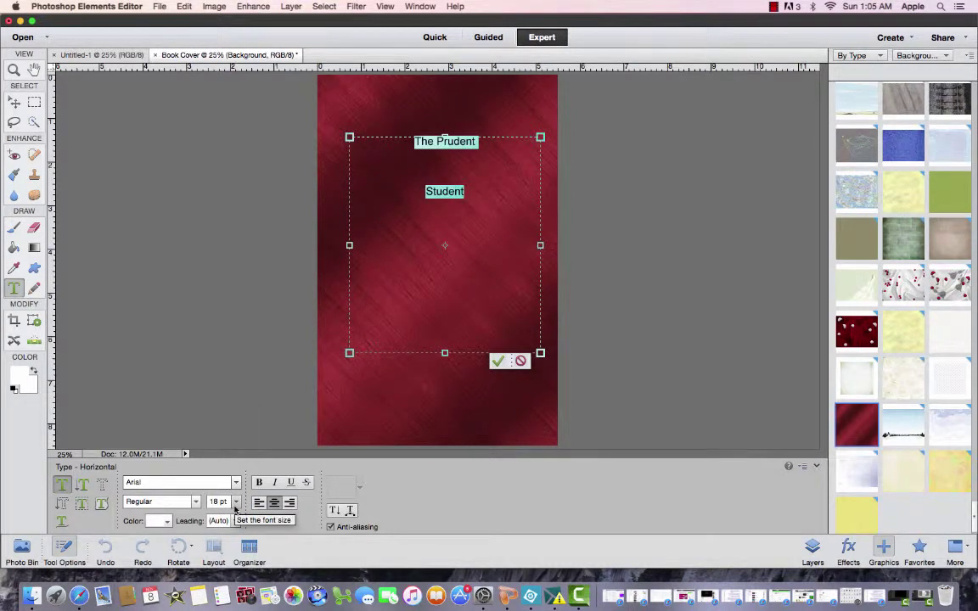
click(236, 502)
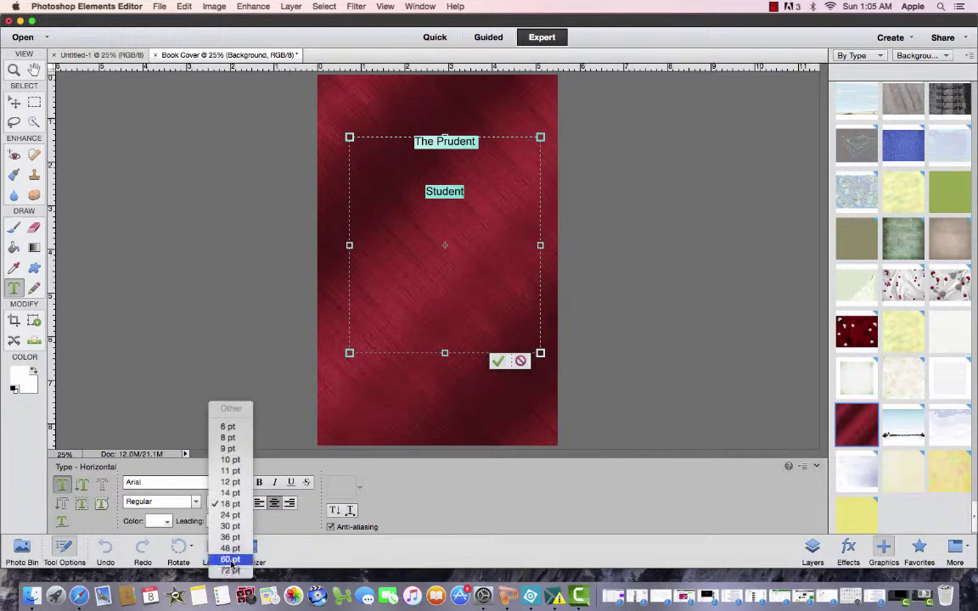
click(231, 541)
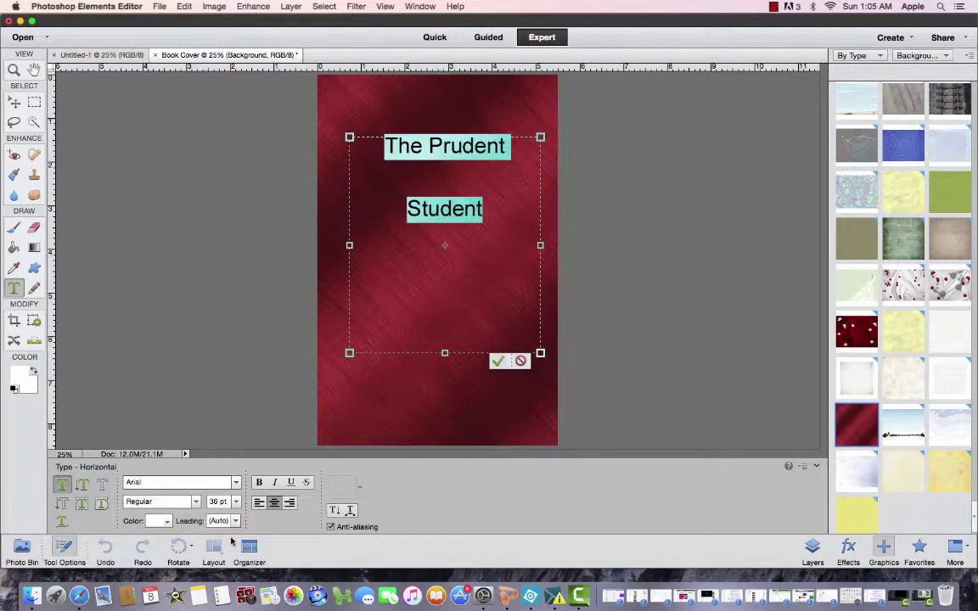
click(452, 209)
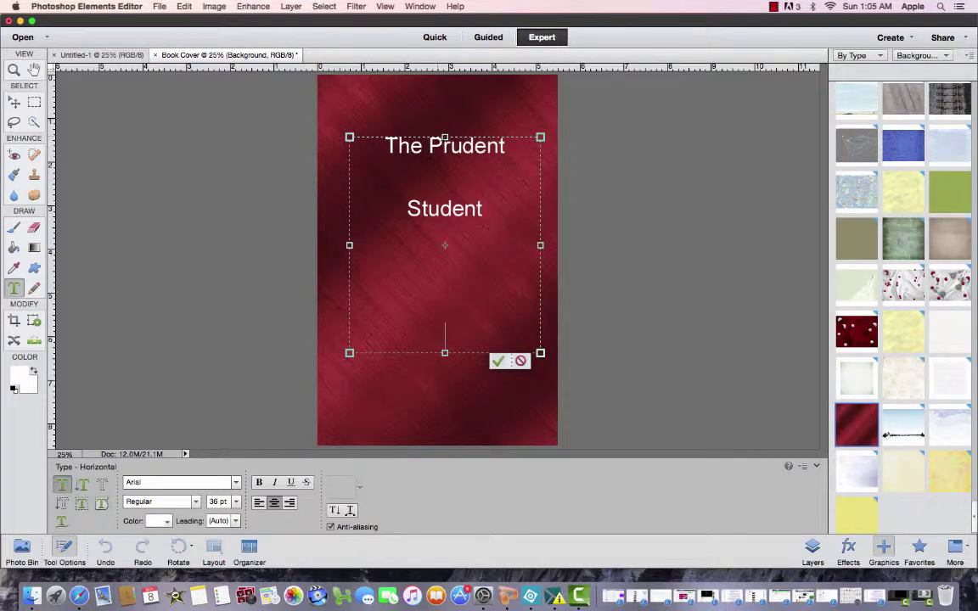
Select parts of the title text, then clear the selection
click(351, 144)
drag(461, 146, 475, 146)
drag(440, 209, 450, 263)
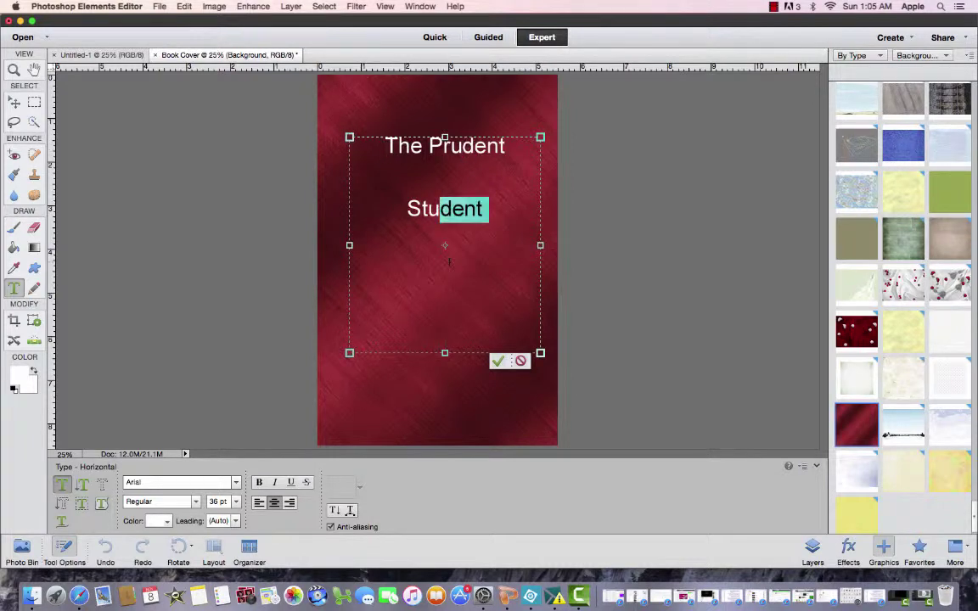
click(421, 208)
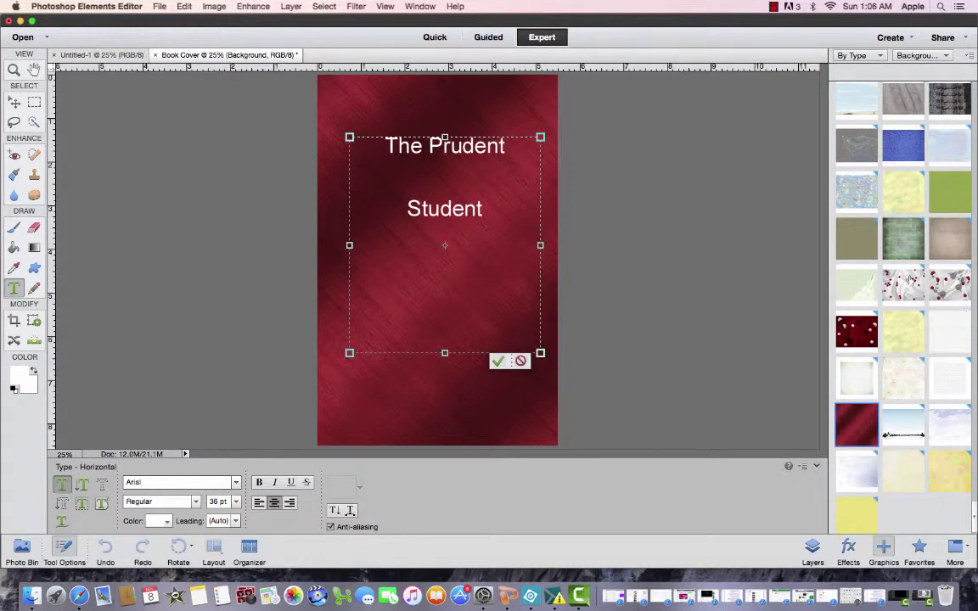
Commit the title, replace the background with the pale green mottled texture, and select the title layer
key(Escape)
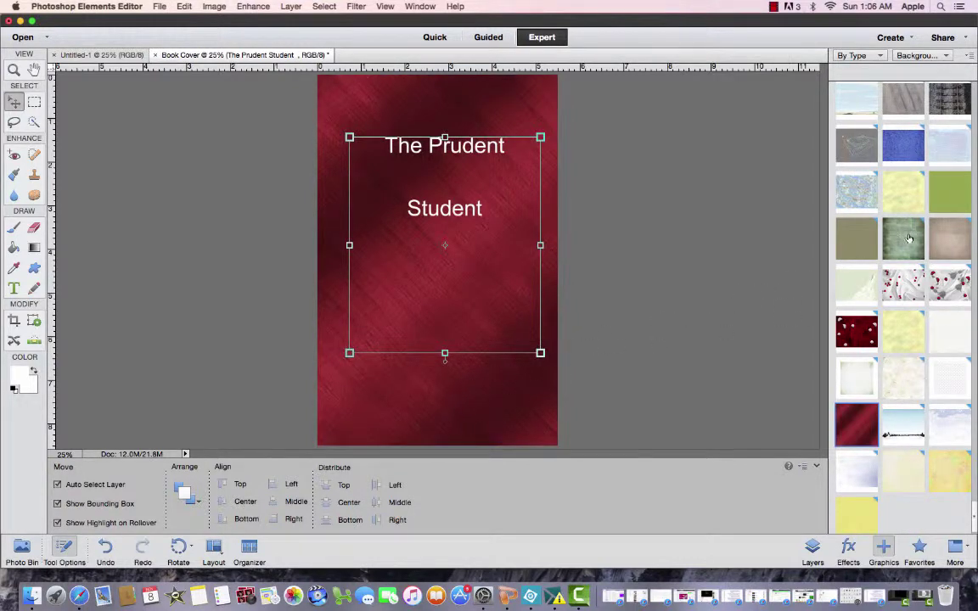
drag(909, 237, 440, 395)
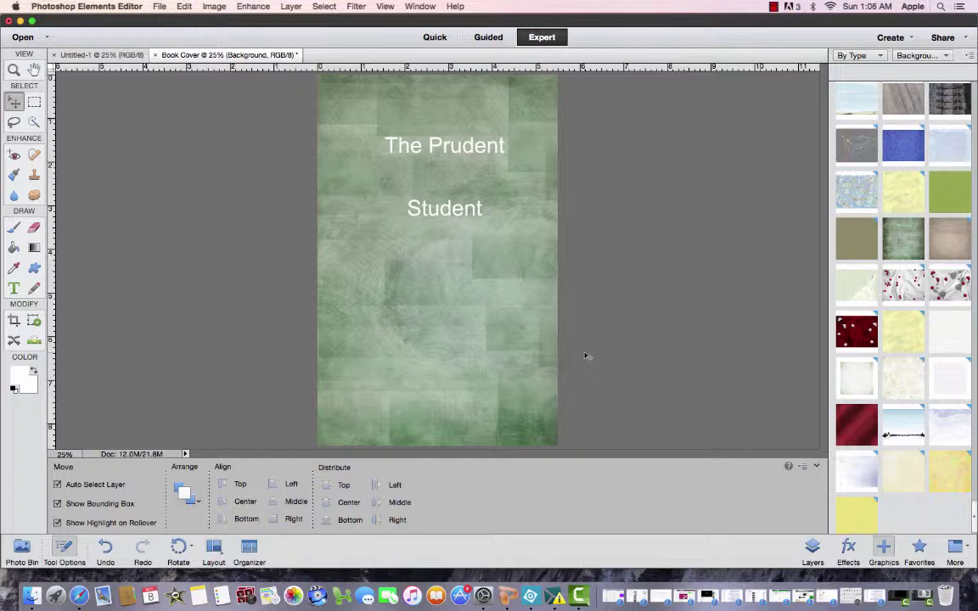
click(389, 148)
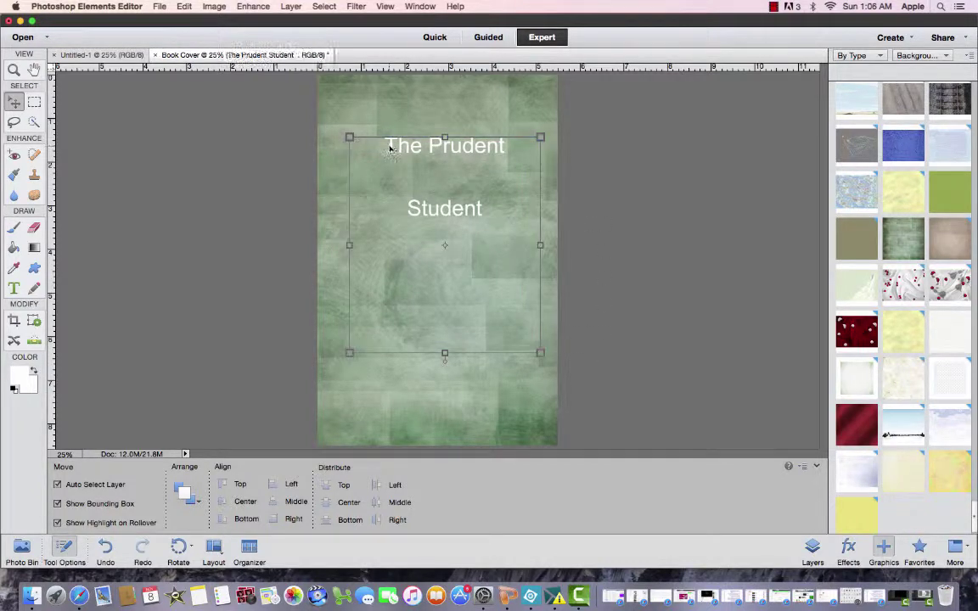
click(461, 136)
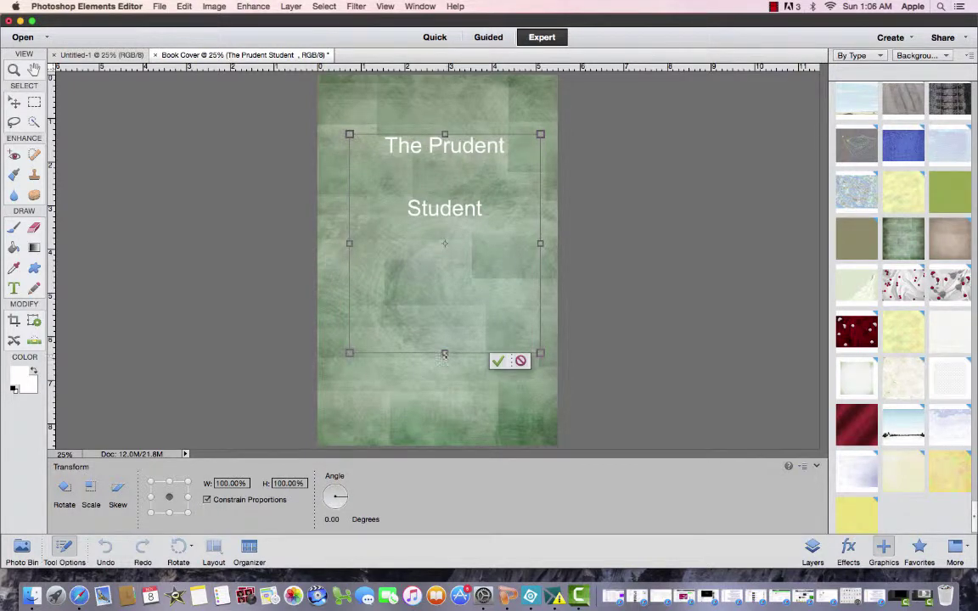
Stretch, move and rescale the title up near the top edge, then apply the transformation
drag(444, 353, 445, 467)
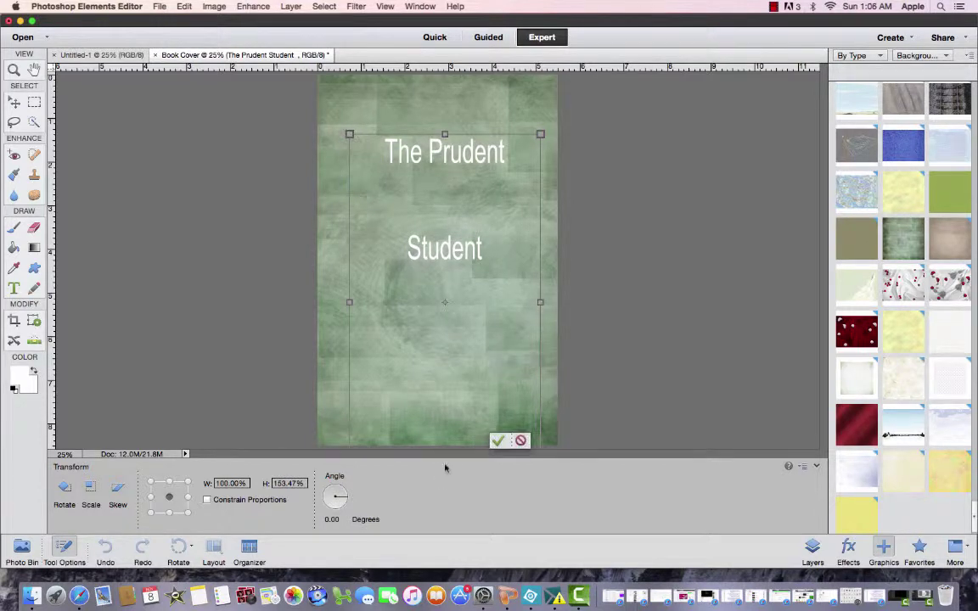
mouse_move(492, 259)
mouse_down()
mouse_move(462, 246)
mouse_move(498, 233)
mouse_move(454, 229)
mouse_move(505, 229)
mouse_move(489, 227)
mouse_move(488, 250)
mouse_move(486, 243)
mouse_up()
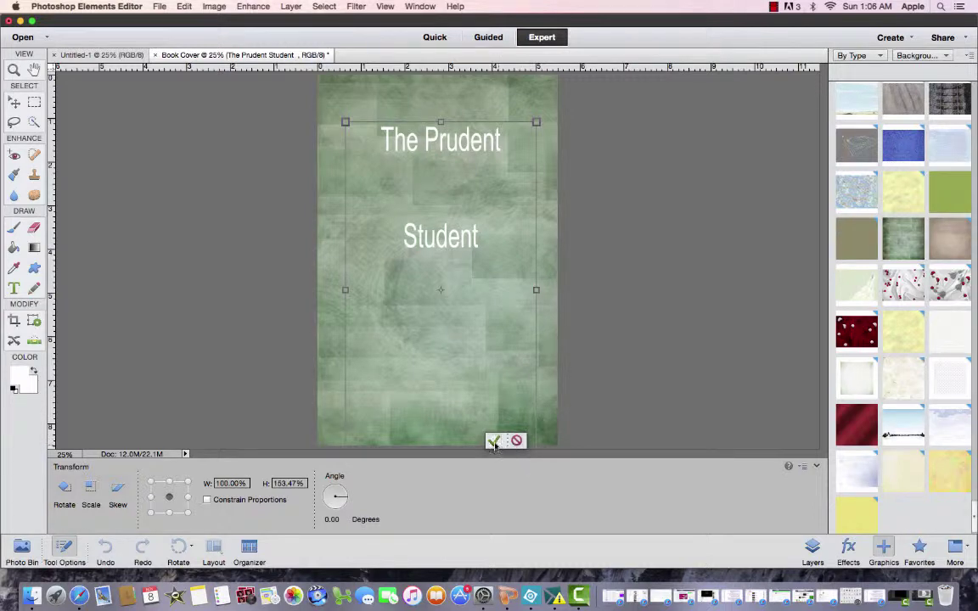
click(494, 440)
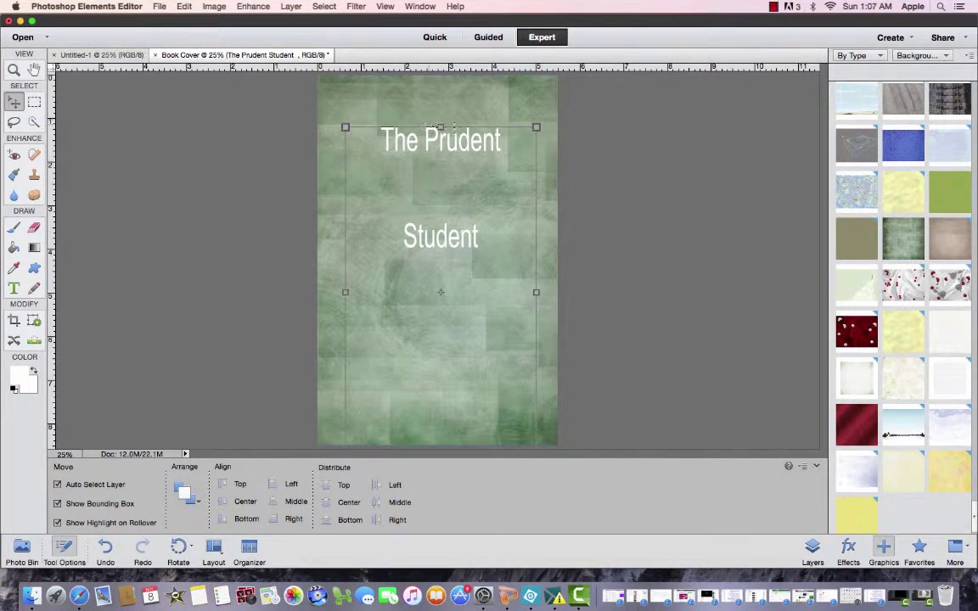
drag(457, 114, 454, 85)
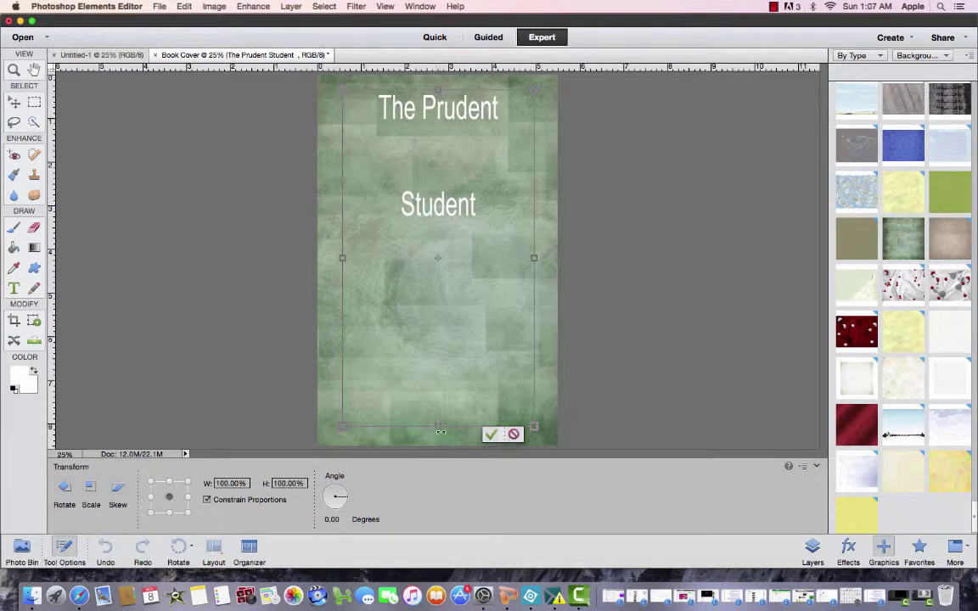
drag(439, 427, 453, 316)
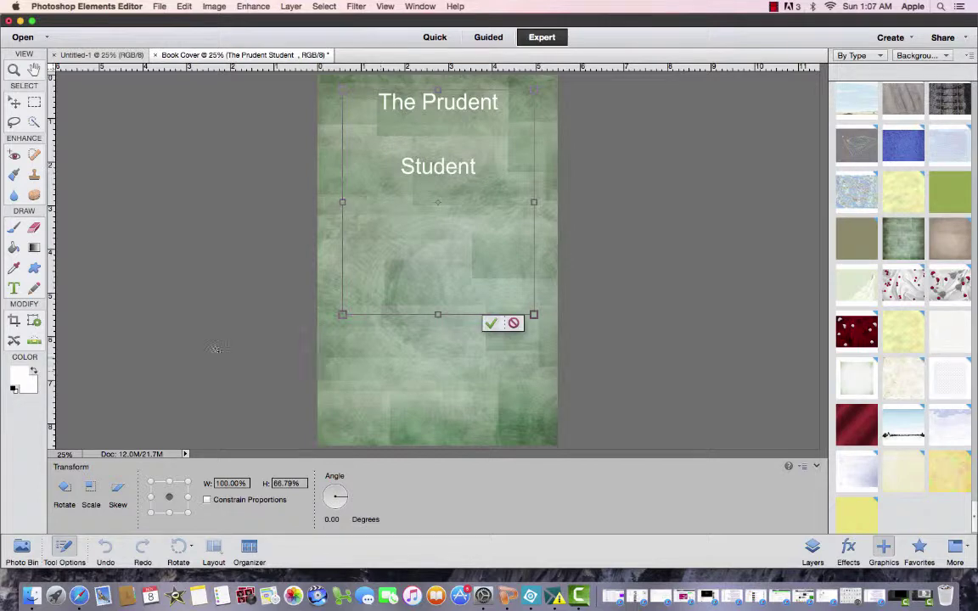
click(15, 289)
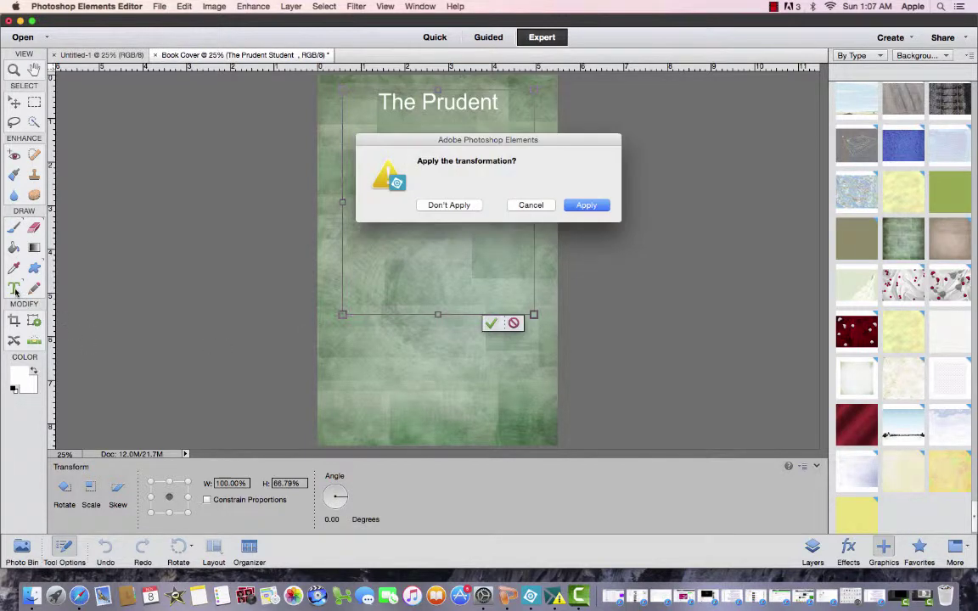
click(590, 206)
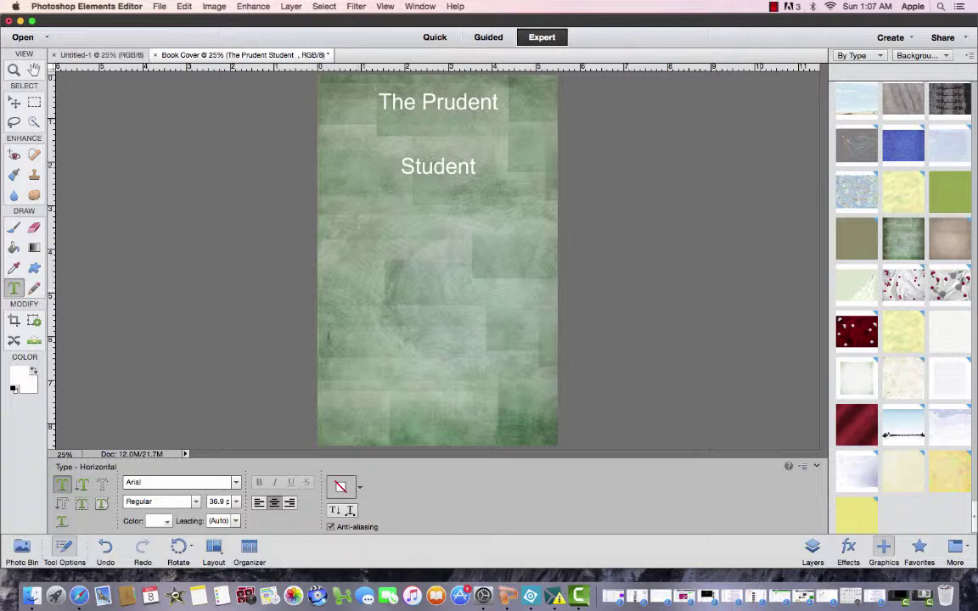
Add the author's name, prefixed with 'Dr.', in a text box near the cover's bottom
drag(334, 373, 334, 436)
drag(542, 405, 542, 405)
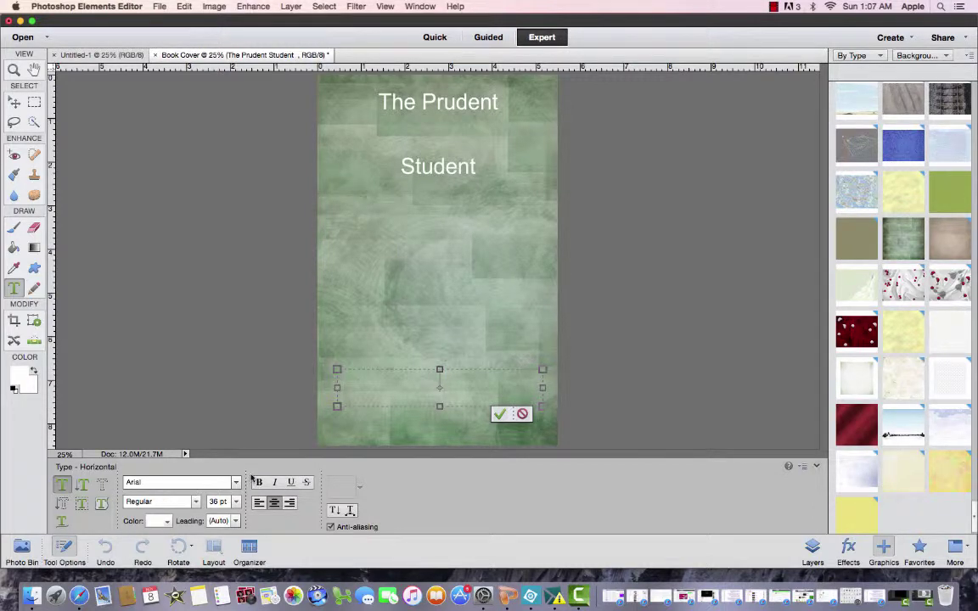
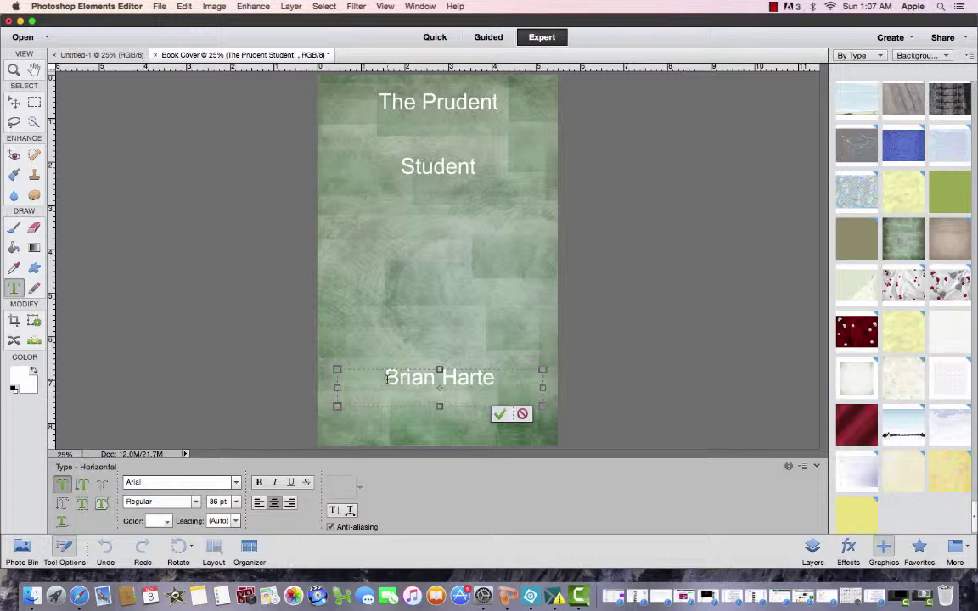
click(388, 378)
text(Dr.)
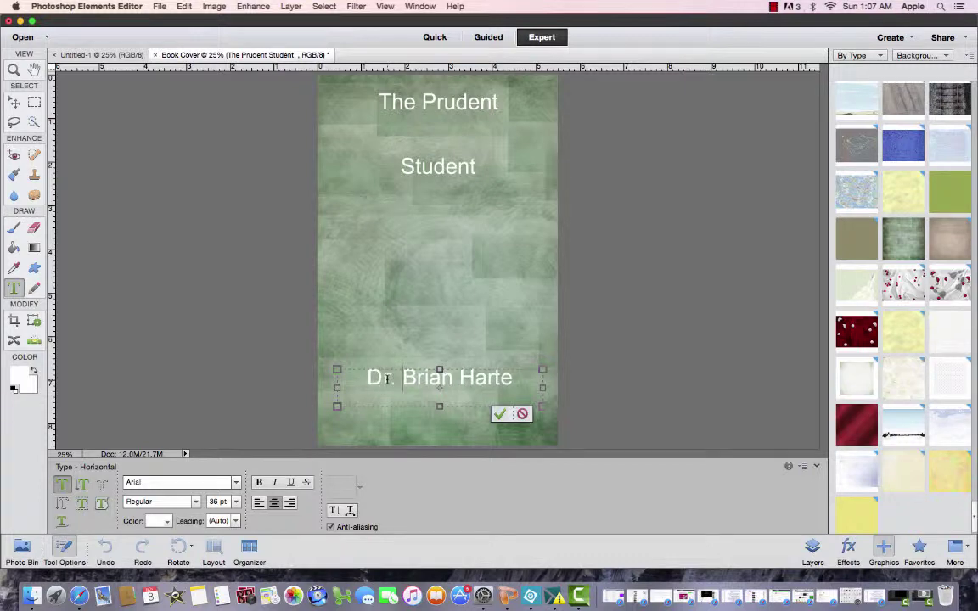
click(444, 286)
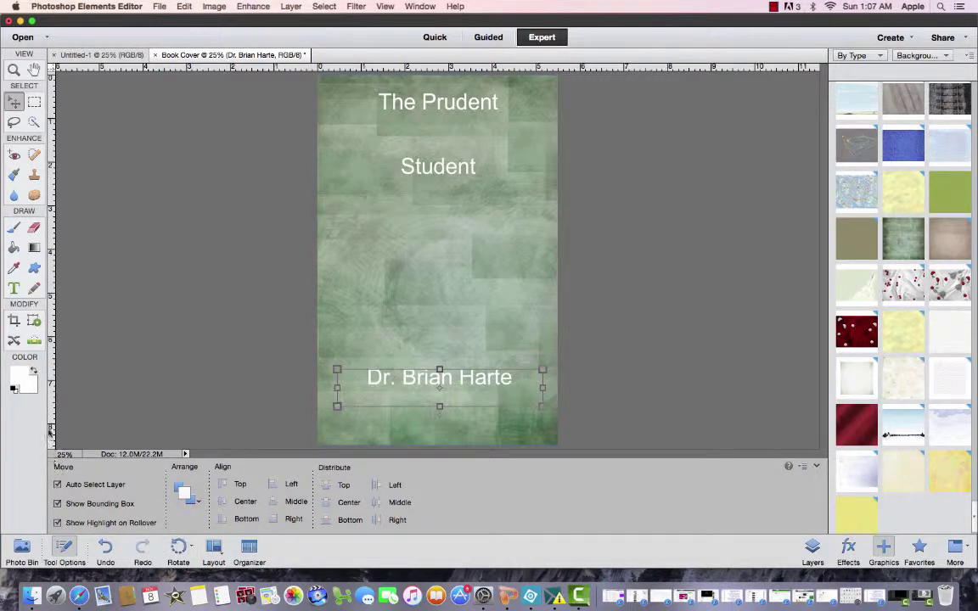
Sample the cover's pale green (#a7b4a2) as the foreground colour and select the background layer
click(22, 376)
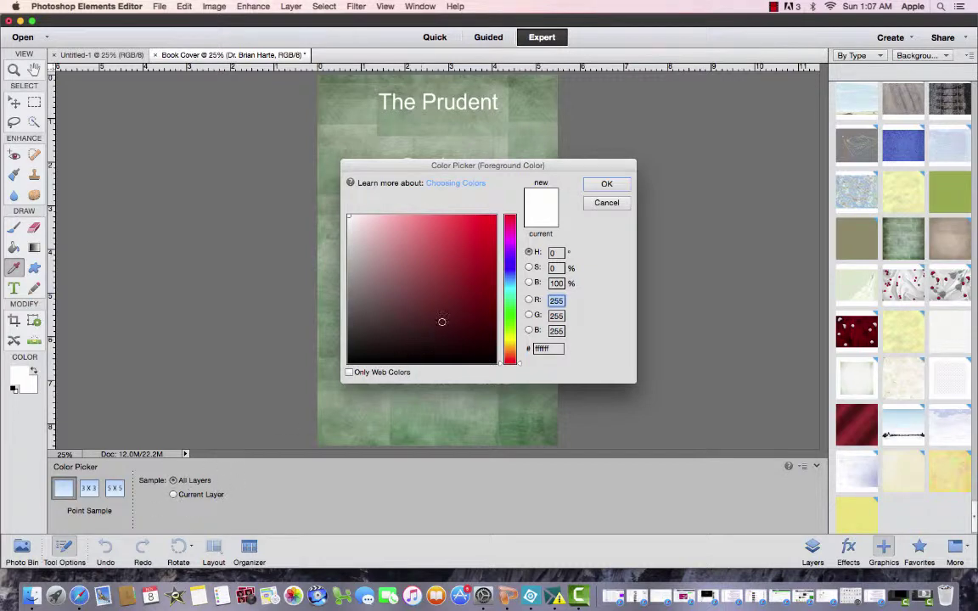
click(442, 321)
click(335, 348)
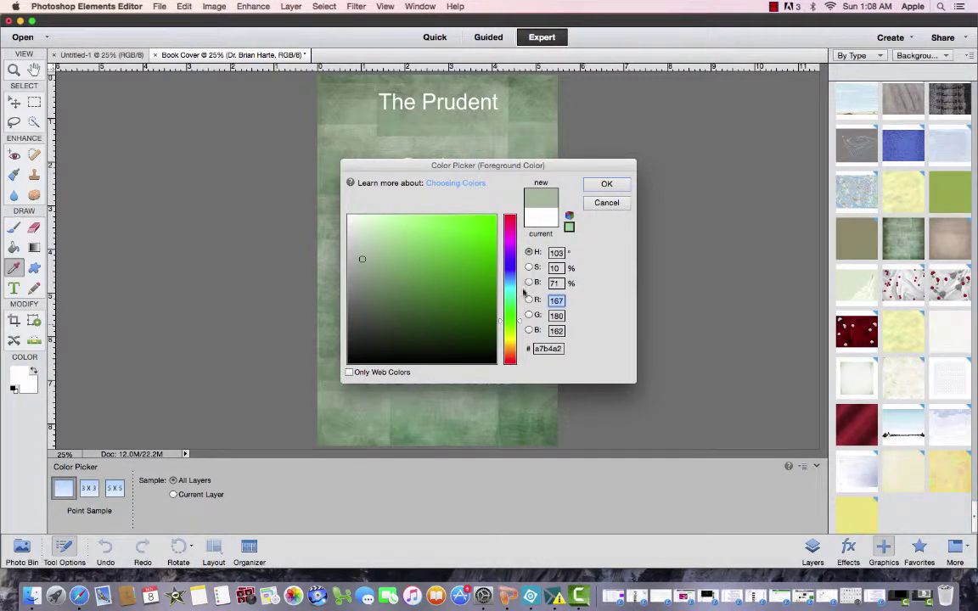
click(607, 191)
key(v)
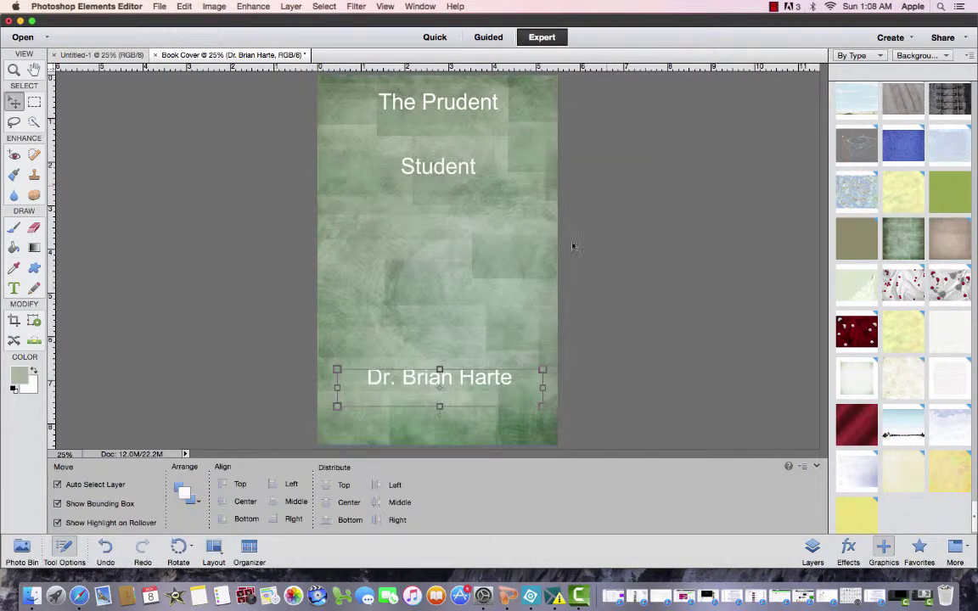
click(442, 355)
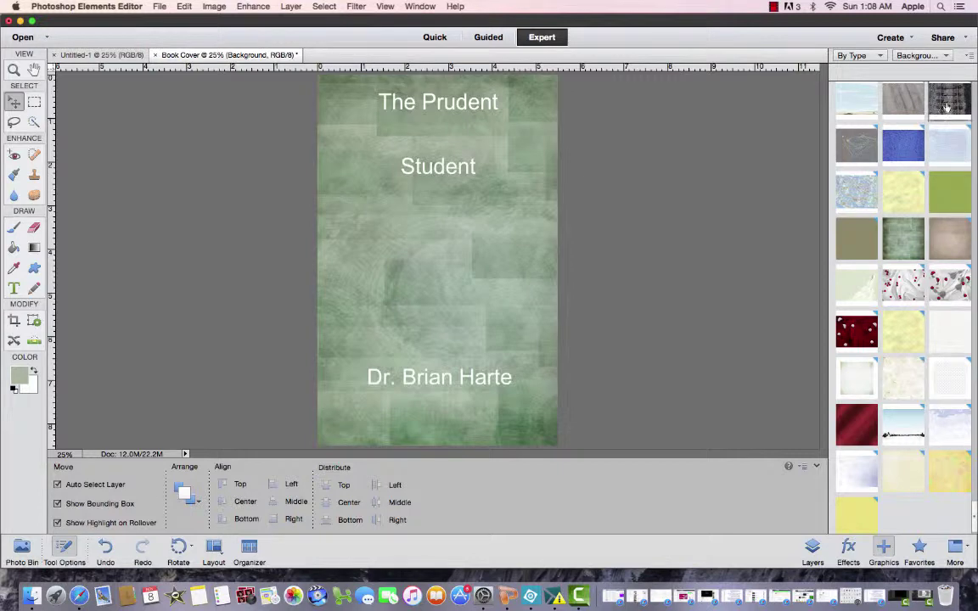
Replace the background with the railroad-track photo, then shift the author name down and the title slightly up-left
drag(851, 100, 438, 259)
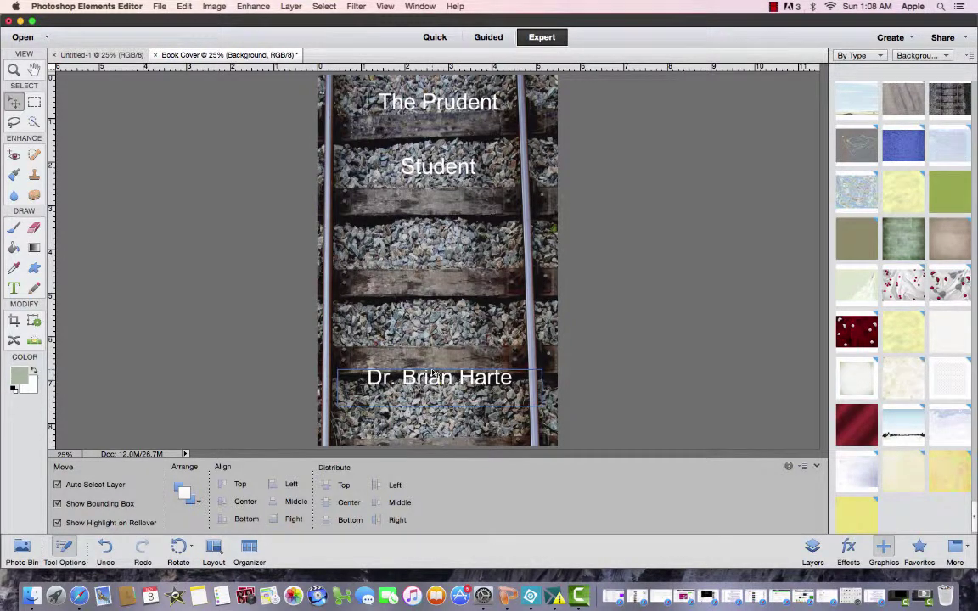
drag(433, 374, 434, 389)
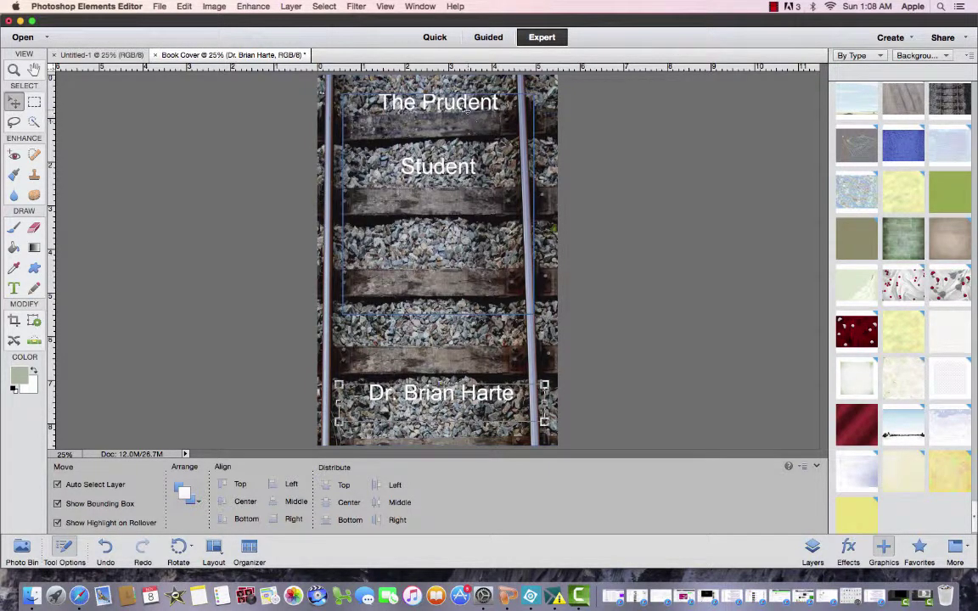
click(458, 168)
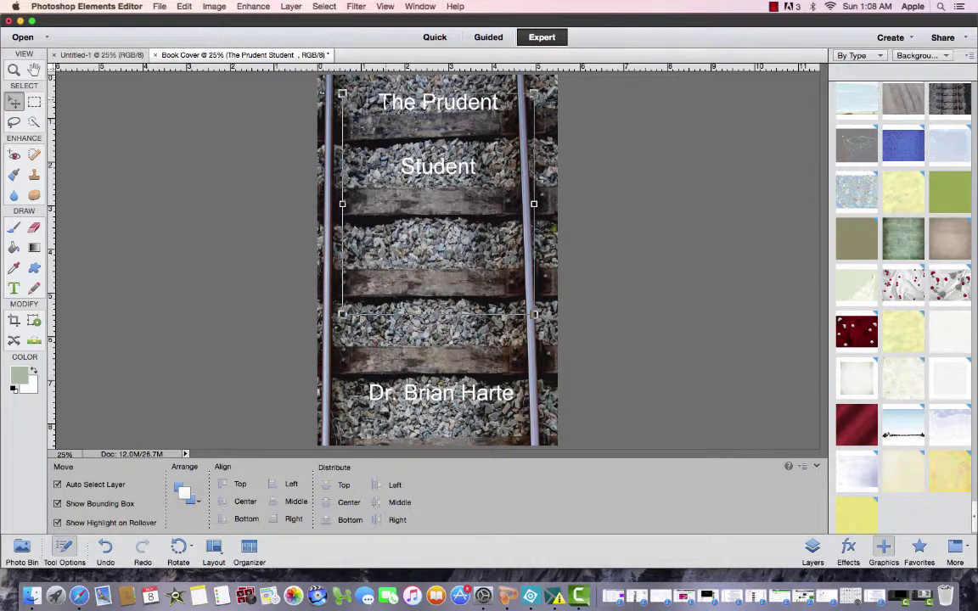
mouse_move(383, 100)
mouse_down()
mouse_move(437, 103)
mouse_move(380, 100)
mouse_up()
click(497, 102)
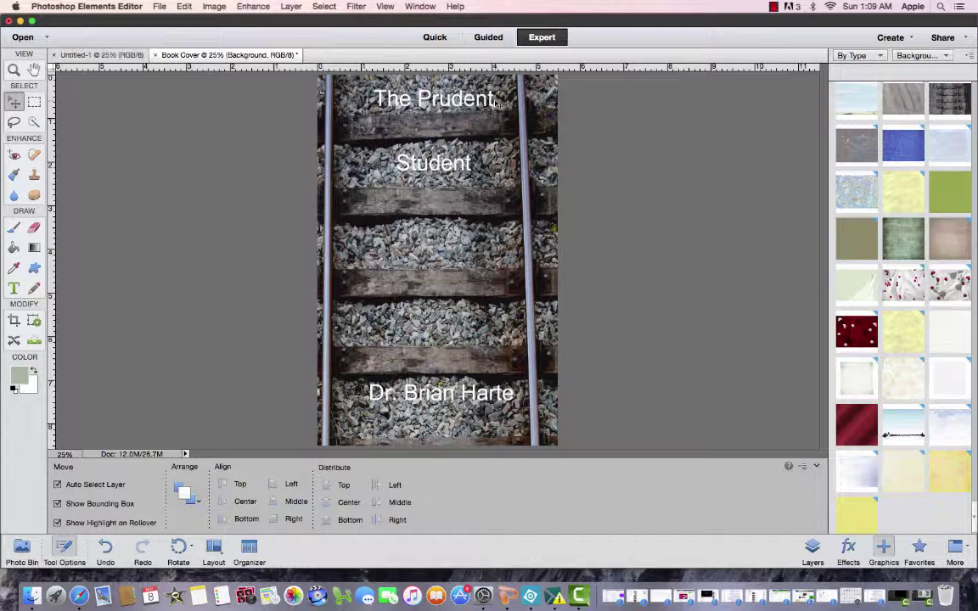
click(775, 7)
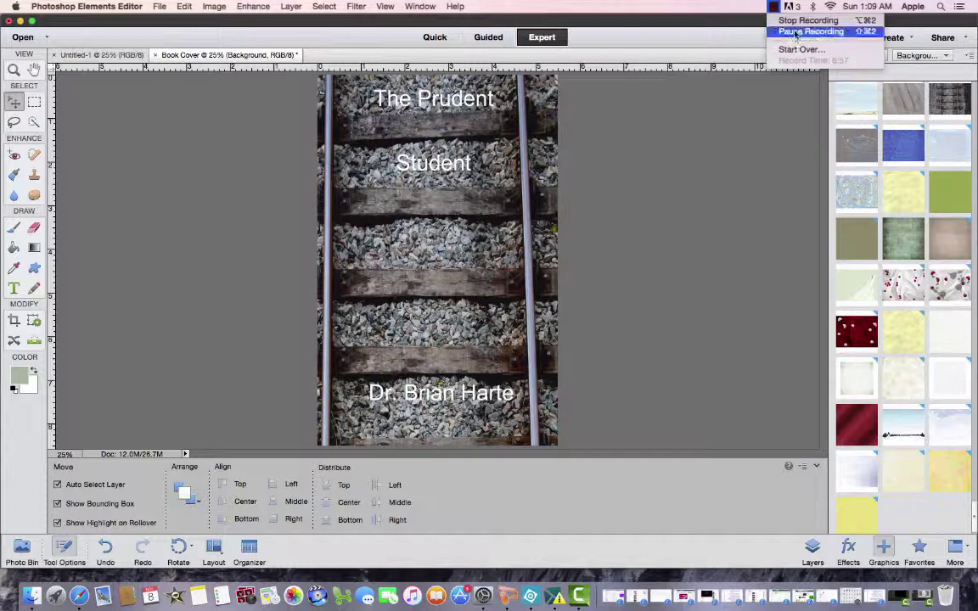